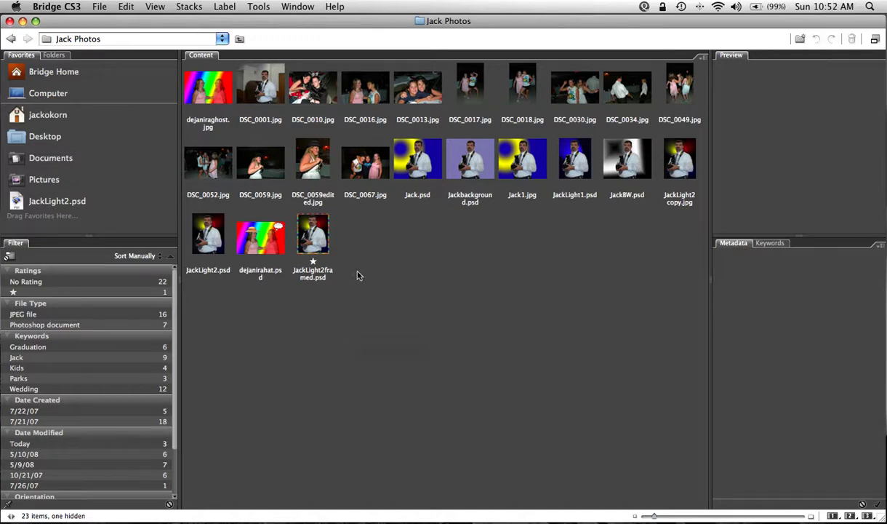
Step: Select JackLight2framed.psd and review its metadata: 300 ppi, RGB color, 11.36 MB
click(309, 232)
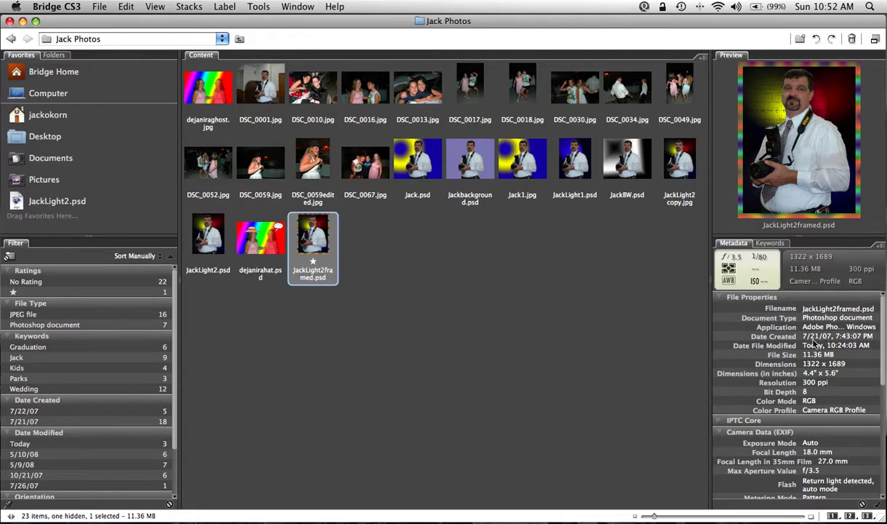
scroll(807, 338, down, 4)
scroll(813, 343, down, 5)
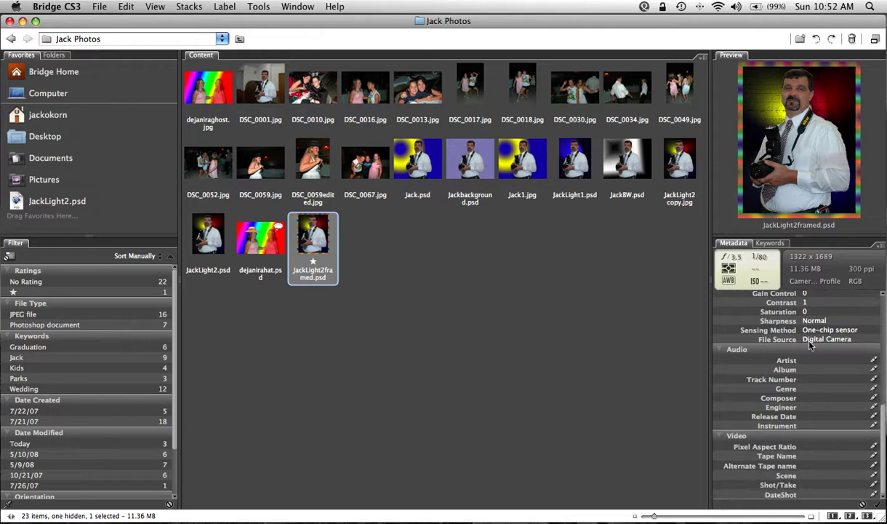
scroll(810, 343, up, 10)
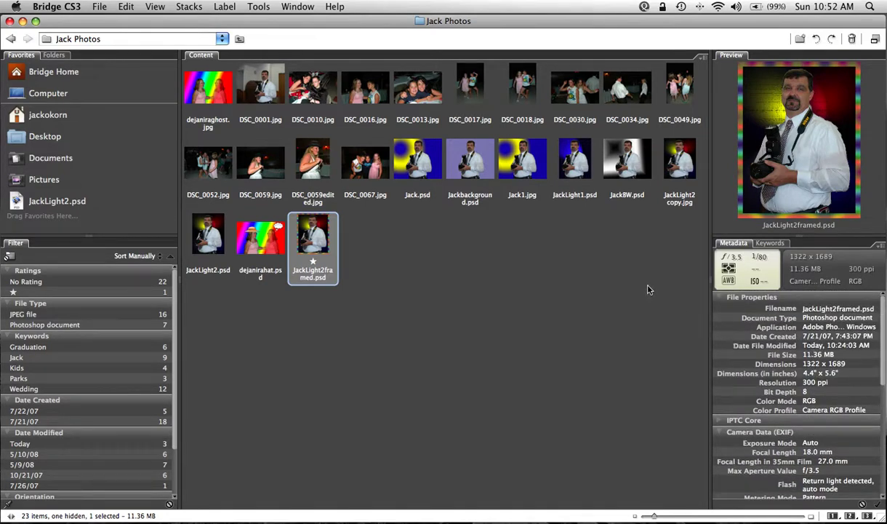
Step: In the Keywords panel, delete the Places to Visit keyword set
click(769, 243)
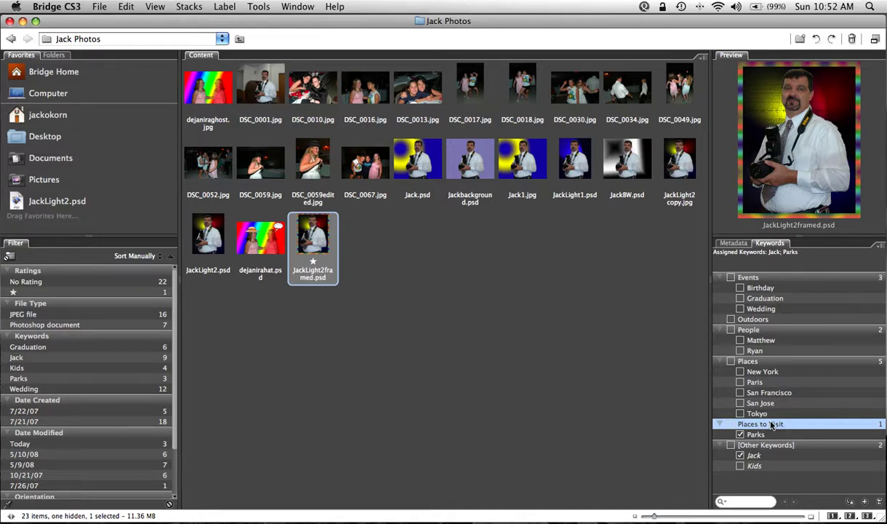
drag(776, 424, 855, 459)
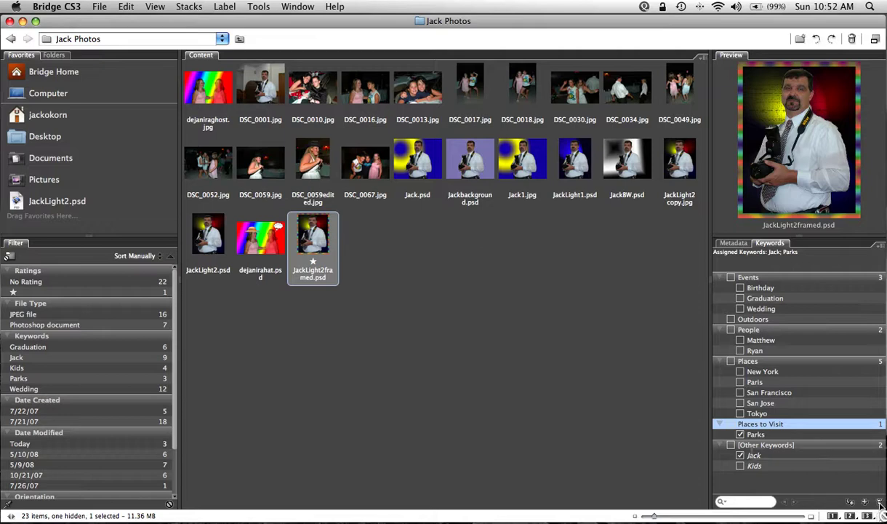
right_click(767, 425)
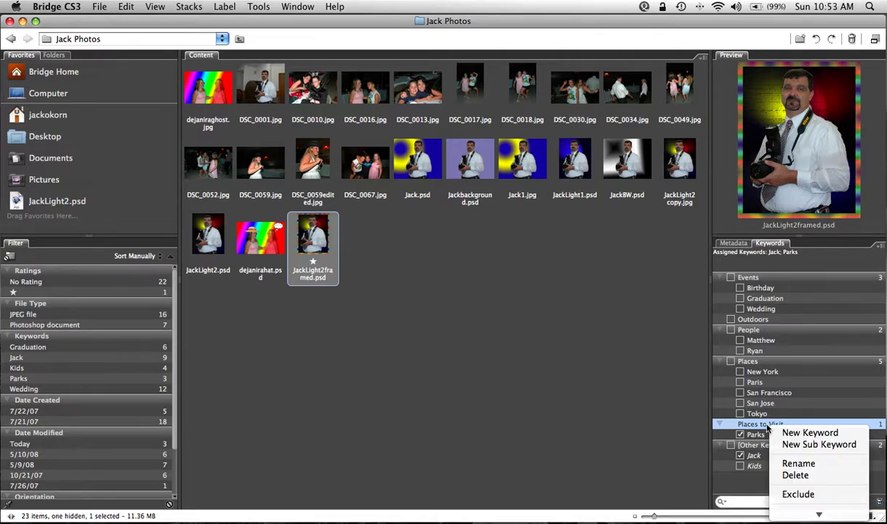
click(785, 474)
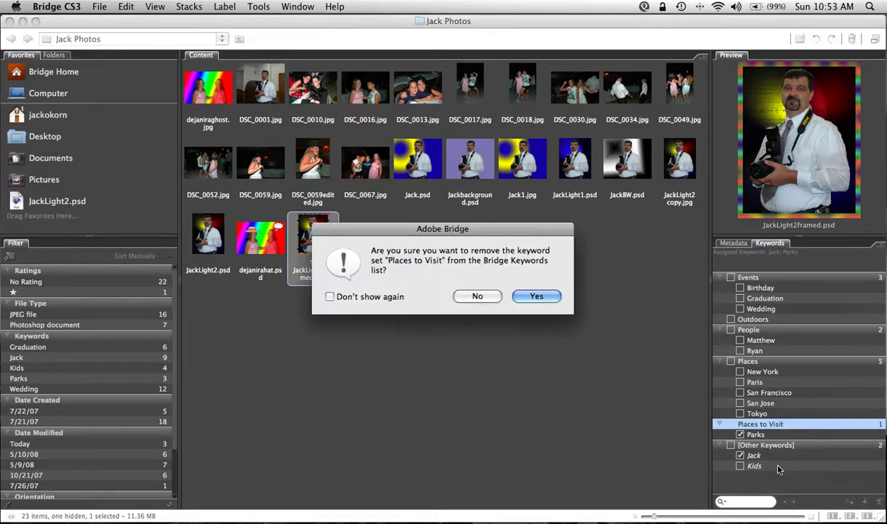
click(537, 297)
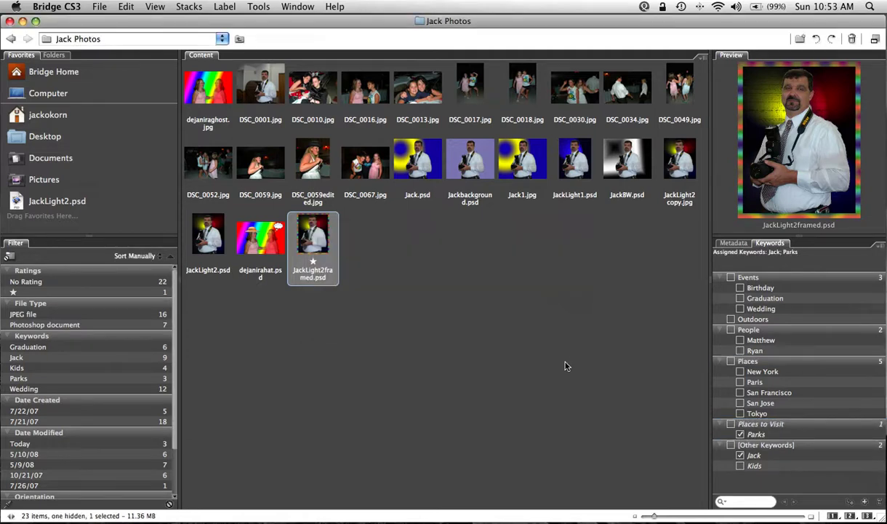
Step: Delete the Parks keyword, then the remaining Places to Visit set
click(756, 434)
right_click(758, 436)
click(778, 503)
click(538, 296)
click(722, 423)
right_click(756, 427)
click(777, 495)
click(541, 295)
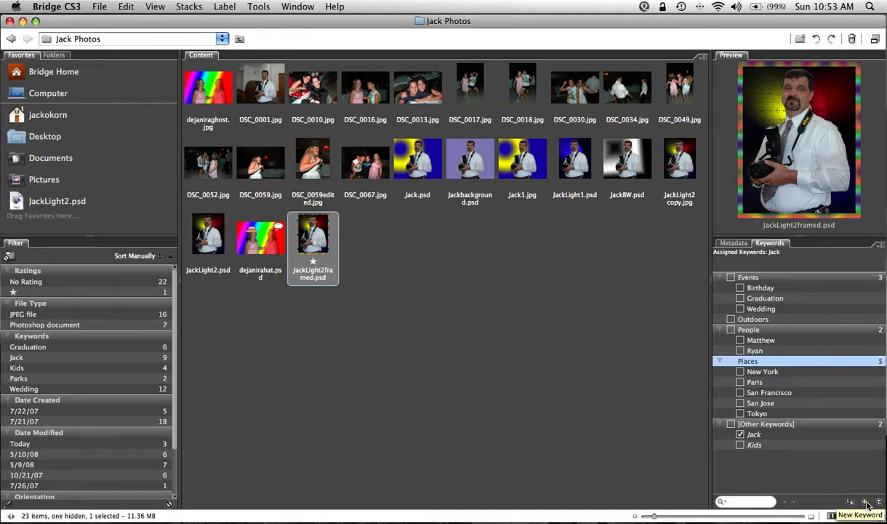
Step: Add a new Places To Visit keyword with a Parks sub-keyword beneath it
click(866, 502)
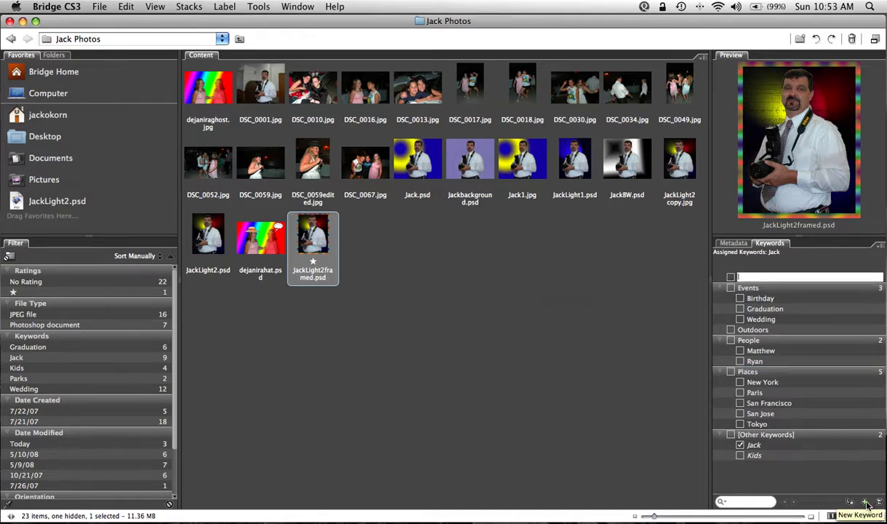
text(Plad)
text(es To Vi)
text(s)
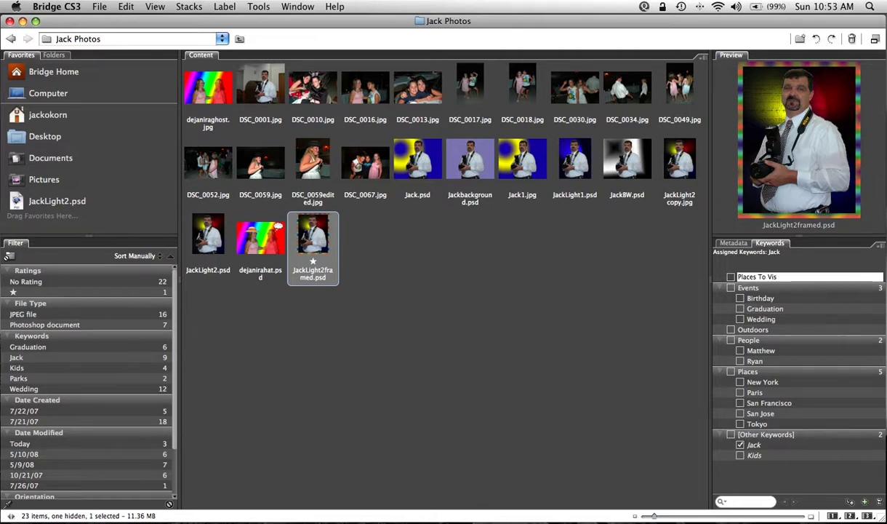
text(it)
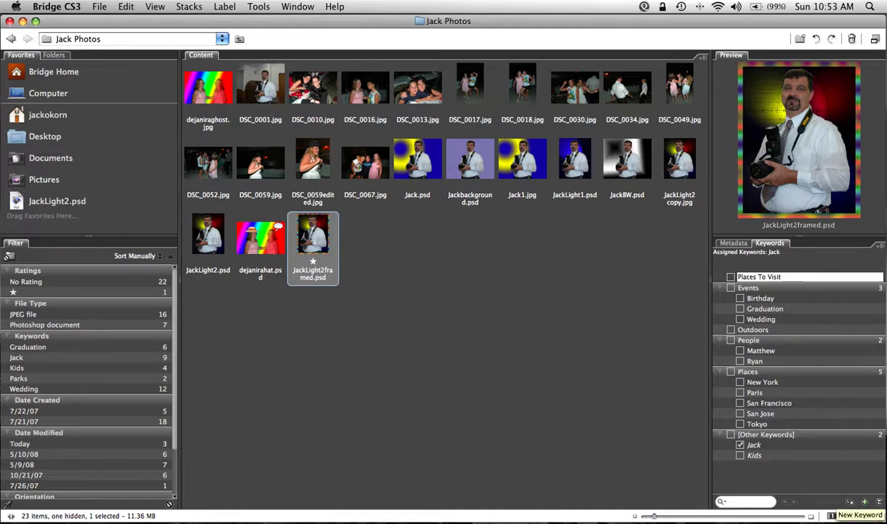
key(Return)
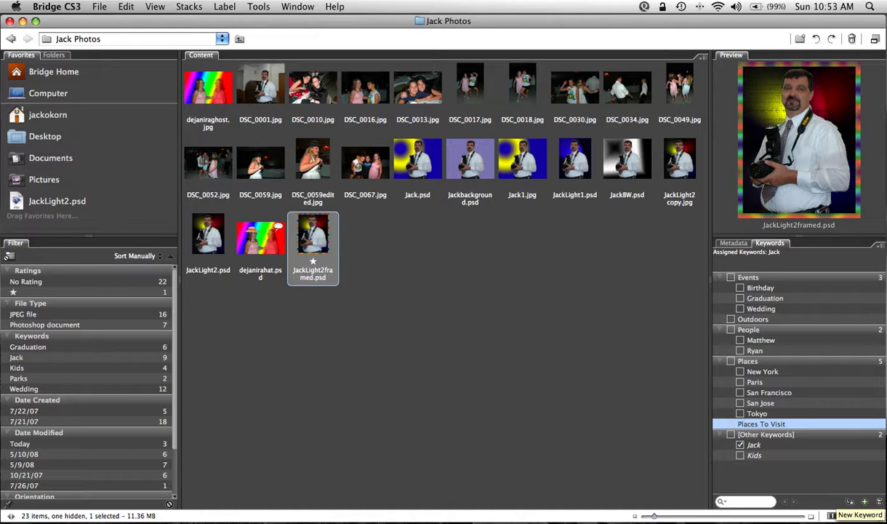
click(850, 502)
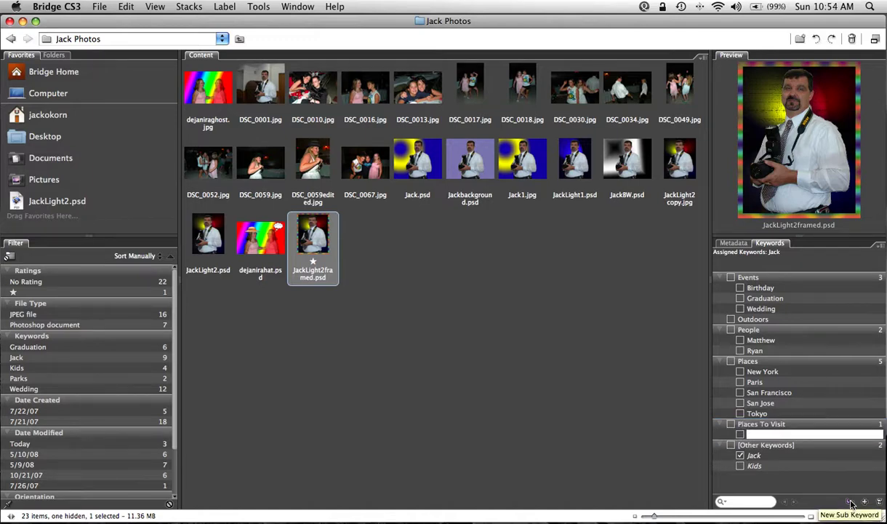
text(Parks)
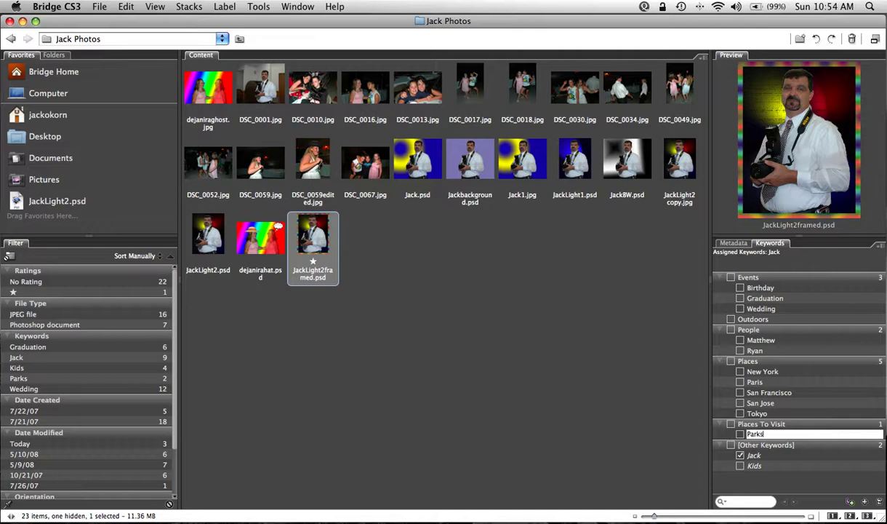
key(Return)
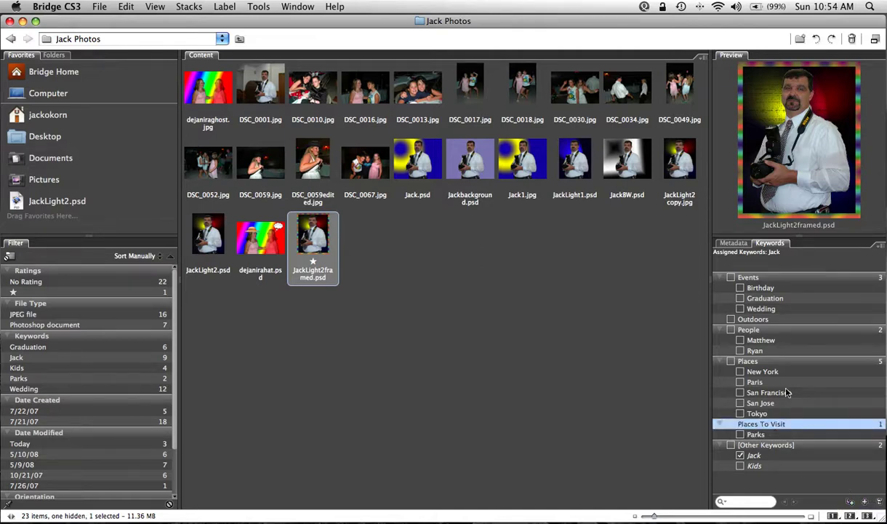
click(788, 361)
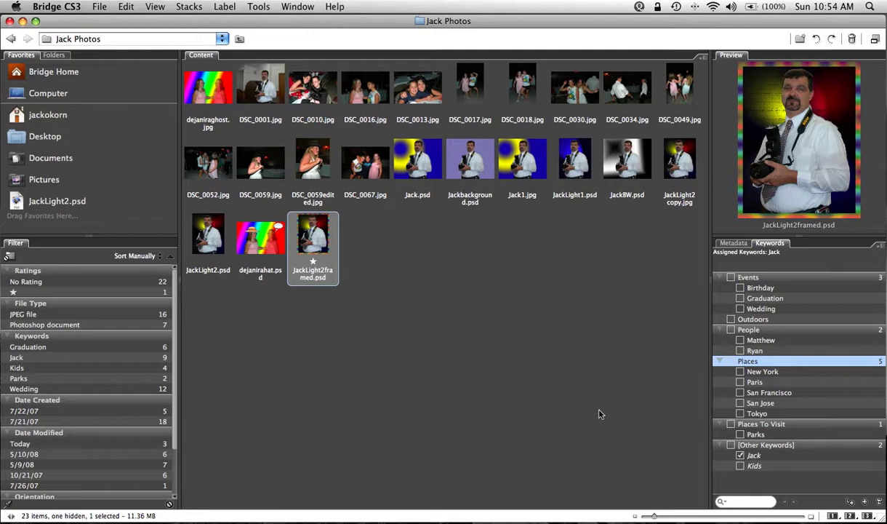
Step: Tick Parks for JackLight2framed.psd in the Keywords panel, then deselect the photo
click(570, 389)
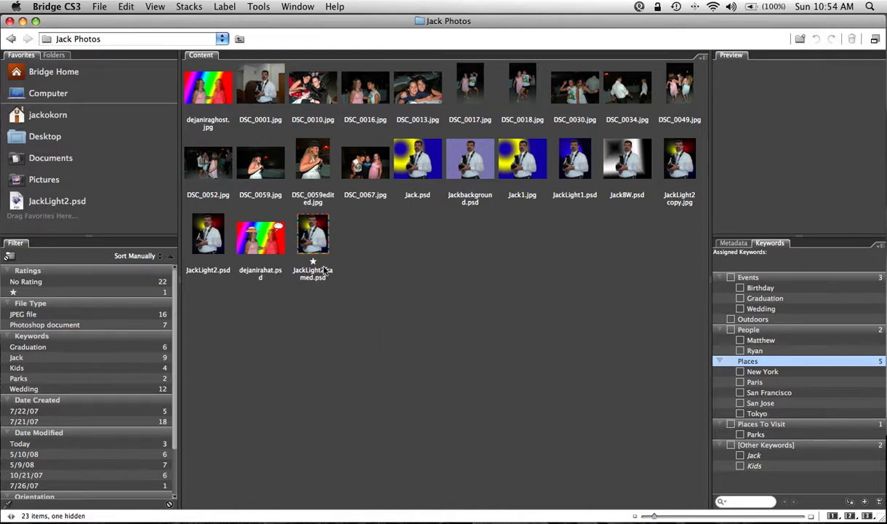
click(306, 232)
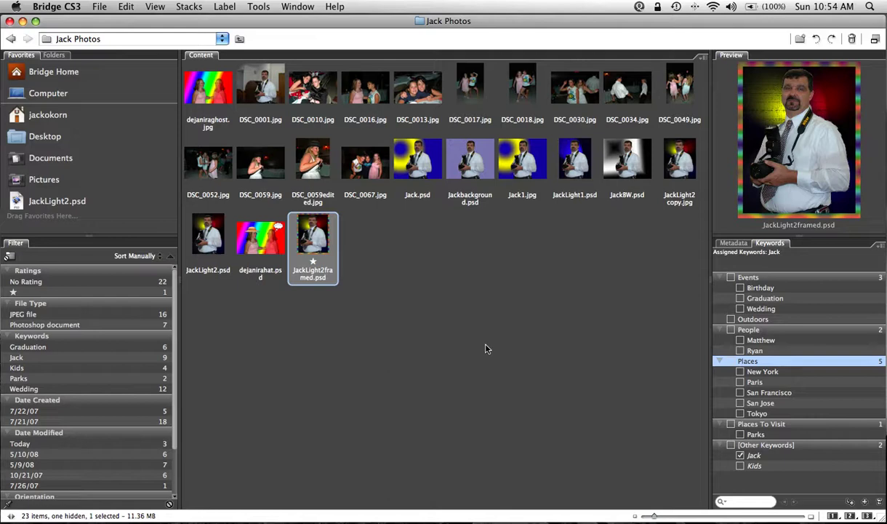
click(740, 434)
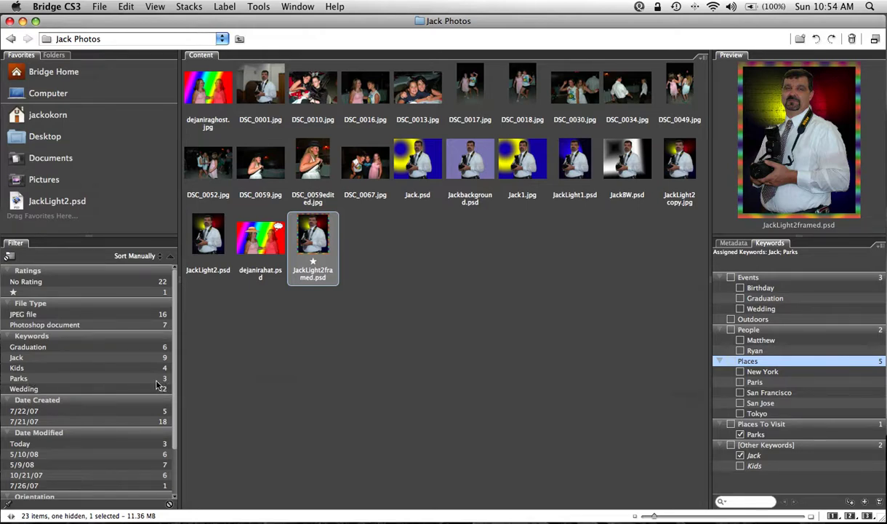
click(245, 380)
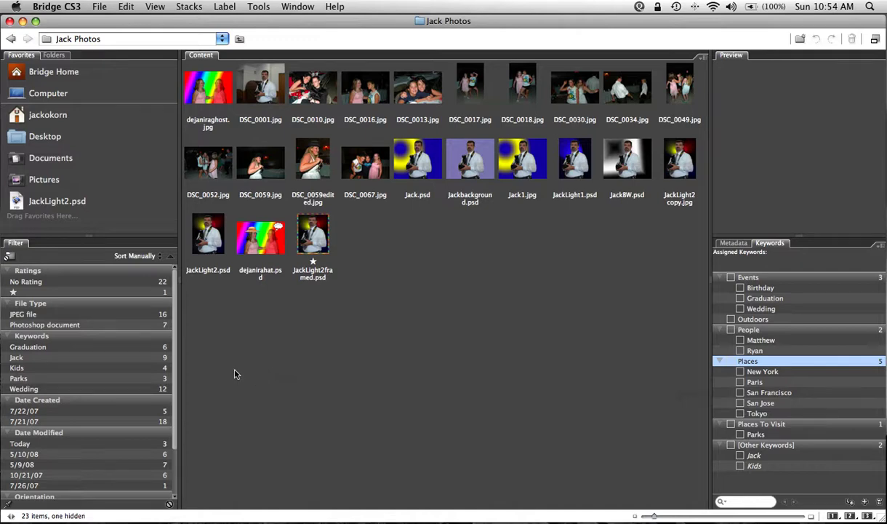
Step: Filter the folder by Graduation, Jack and Parks one at a time, clearing each
click(28, 348)
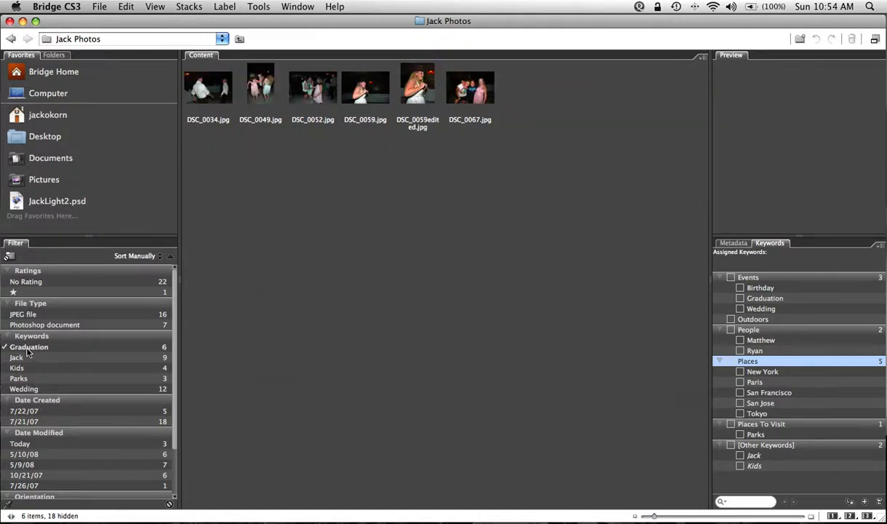
click(28, 351)
click(20, 358)
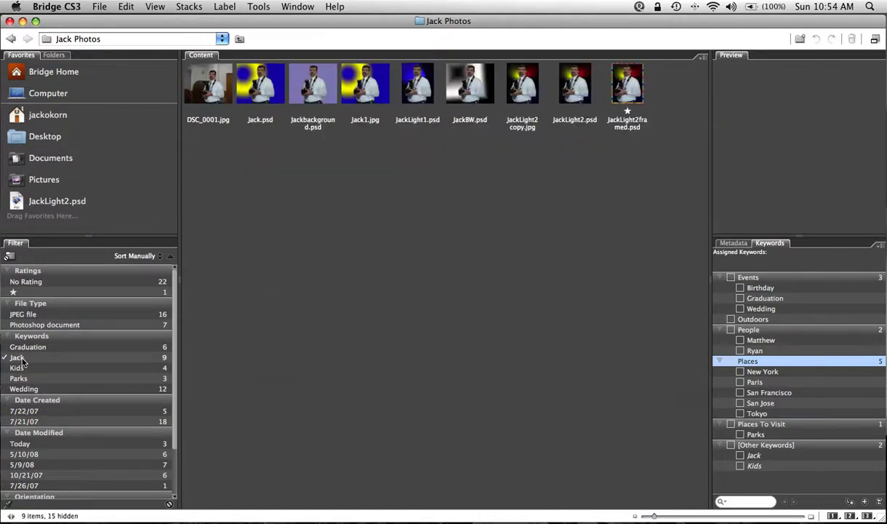
click(21, 359)
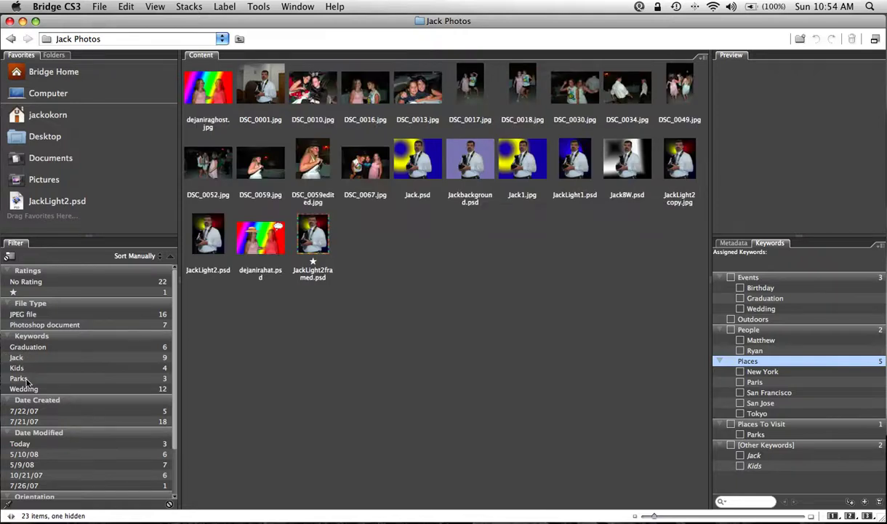
click(36, 380)
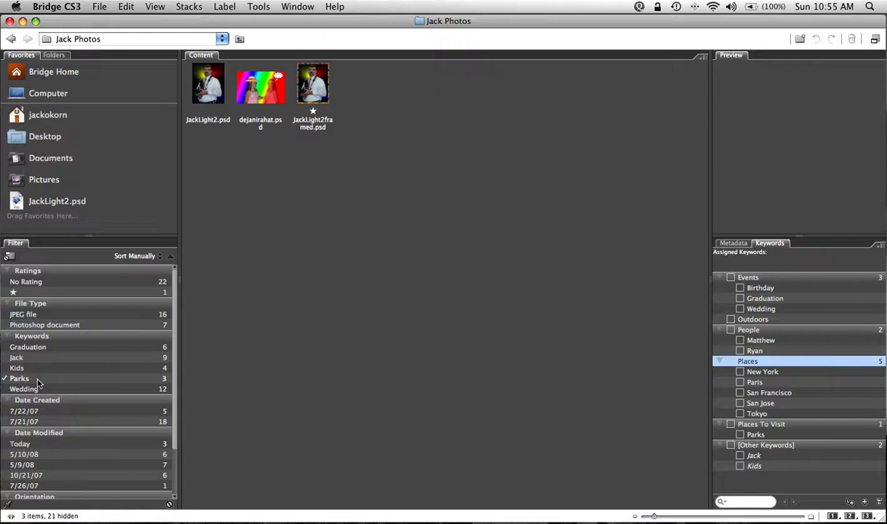
click(37, 379)
Step: Combine the Graduation and Kids filters, clear both, and select DSC_0059.jpg
click(41, 349)
click(39, 368)
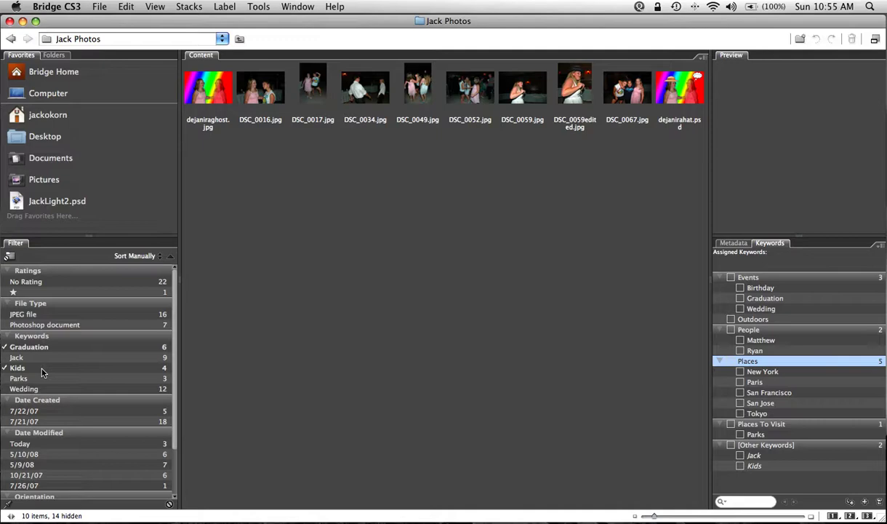
click(43, 370)
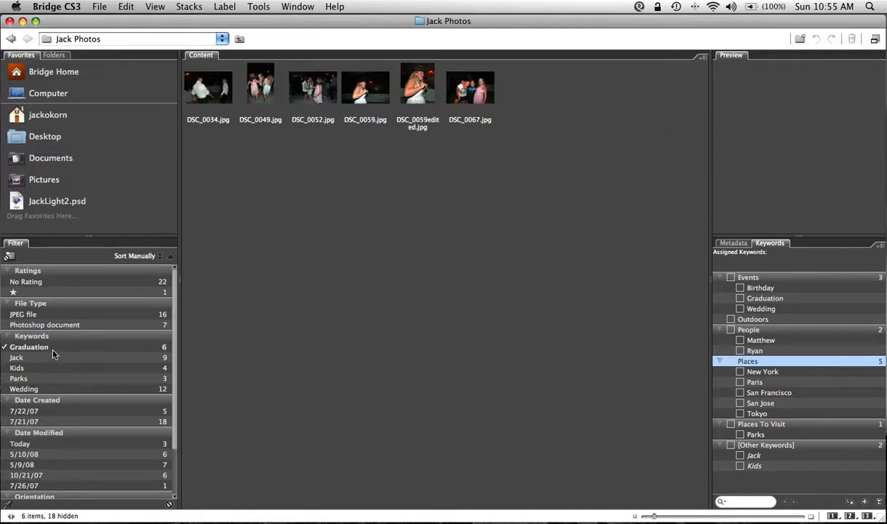
click(52, 352)
click(242, 173)
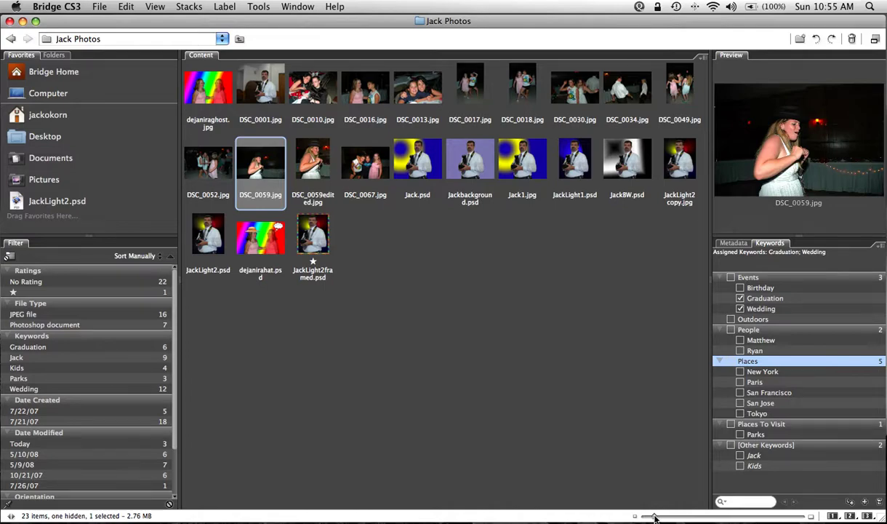
Step: Enlarge the thumbnails and preview DSC_0052.jpg, DSC_0059edited.jpg and DSC_0067.jpg
drag(655, 517, 693, 517)
click(427, 316)
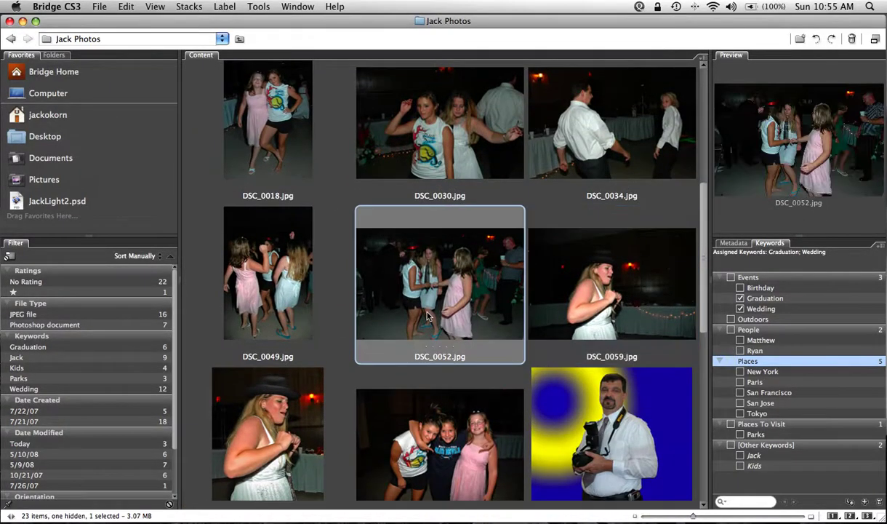
click(276, 370)
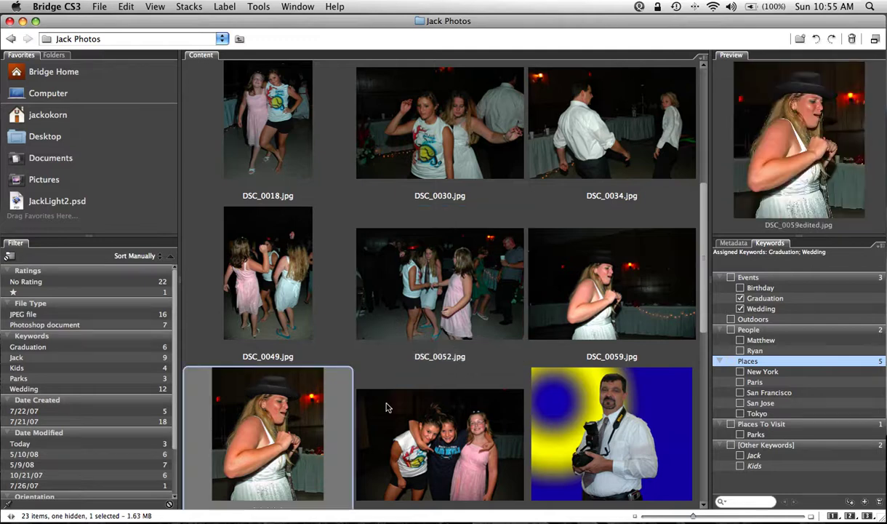
click(431, 420)
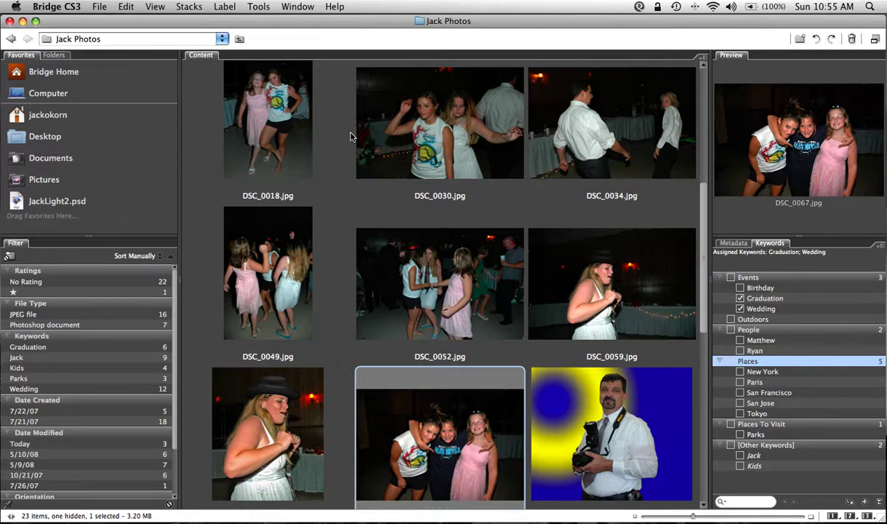
Step: Switch to the Light Table workspace via Window > Workspace
click(297, 7)
mouse_move(303, 40)
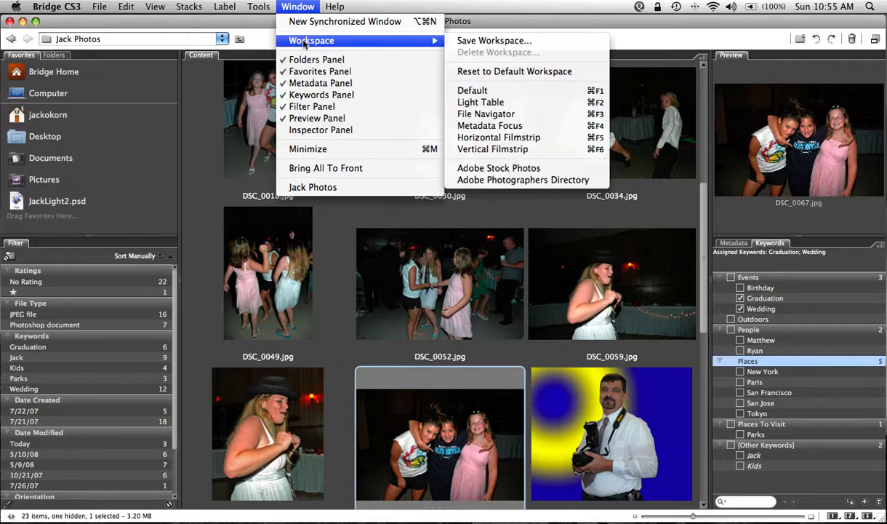
click(480, 102)
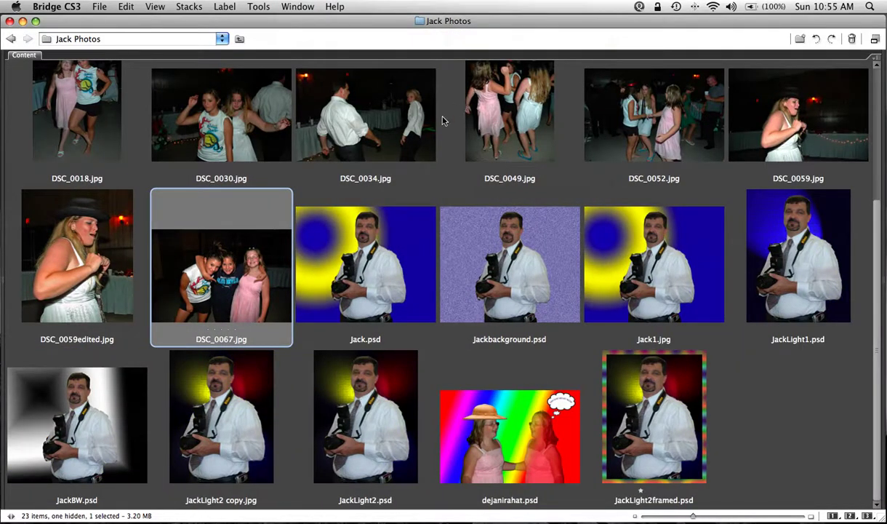
Step: Drag DSC_0049.jpg to sit after DSC_0067.jpg, just before Jack.psd
key(Right)
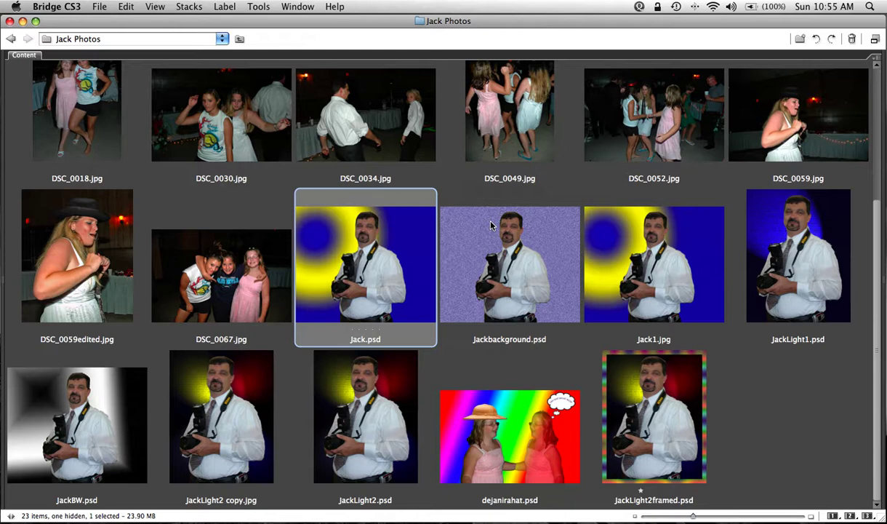
click(469, 217)
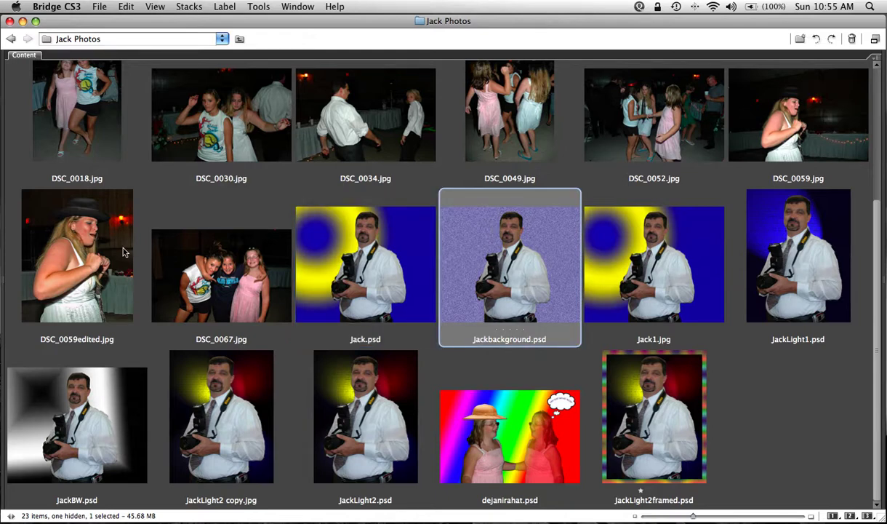
click(466, 129)
drag(502, 139, 280, 150)
drag(372, 151, 291, 247)
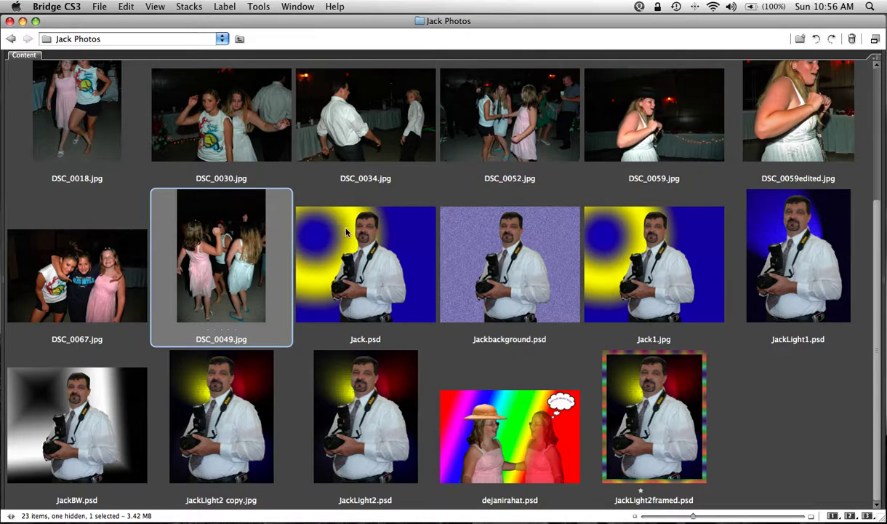
click(333, 237)
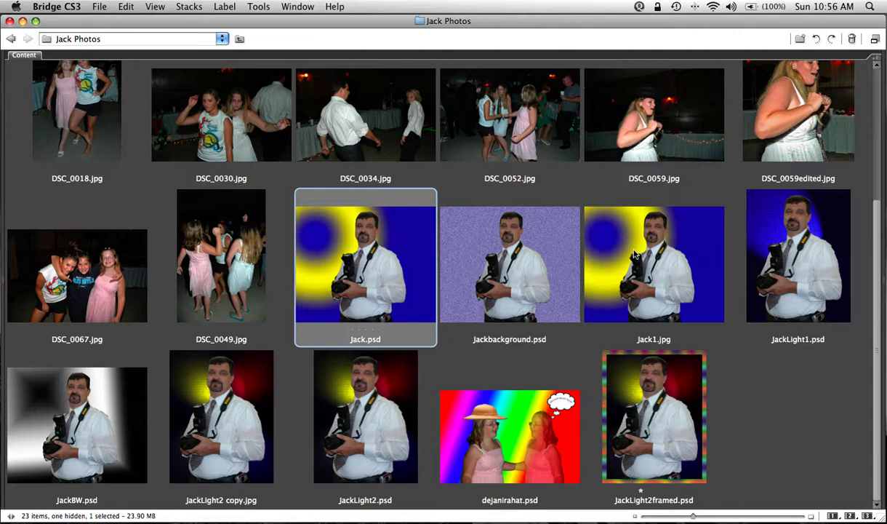
shift+click(641, 255)
right_click(518, 251)
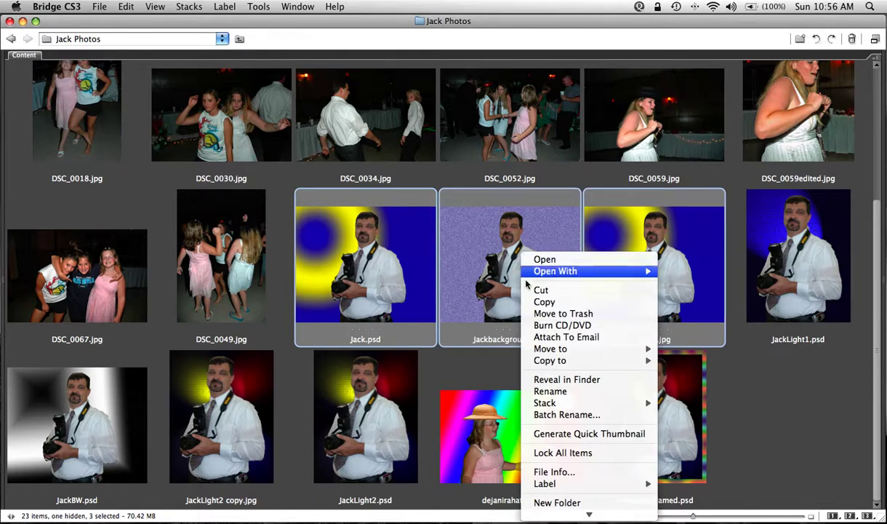
mouse_move(587, 403)
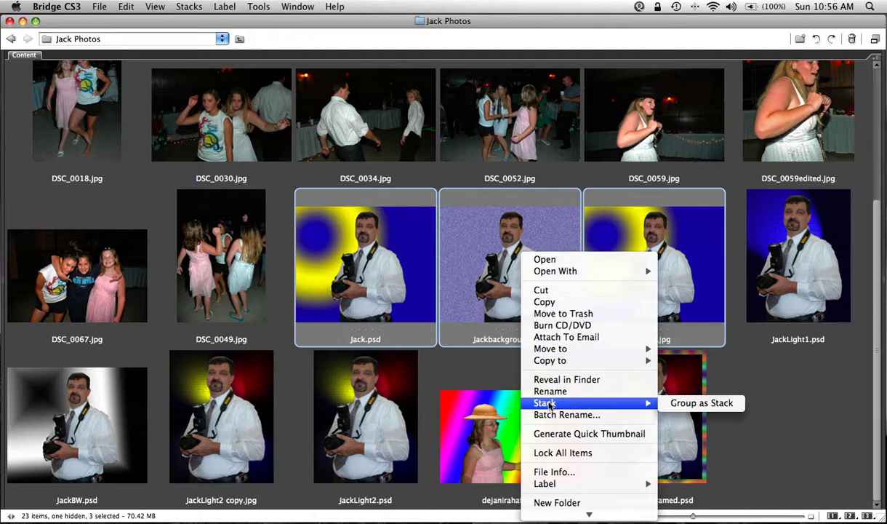
click(695, 403)
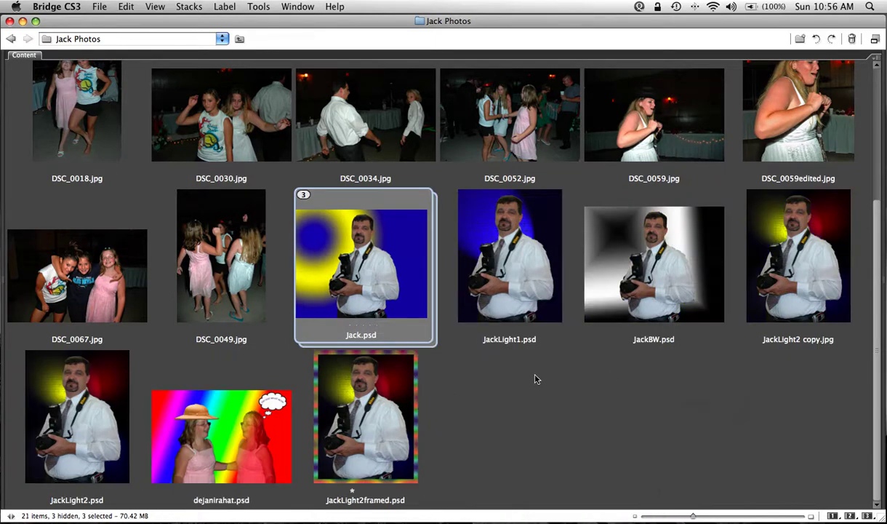
right_click(360, 268)
mouse_move(466, 418)
click(530, 450)
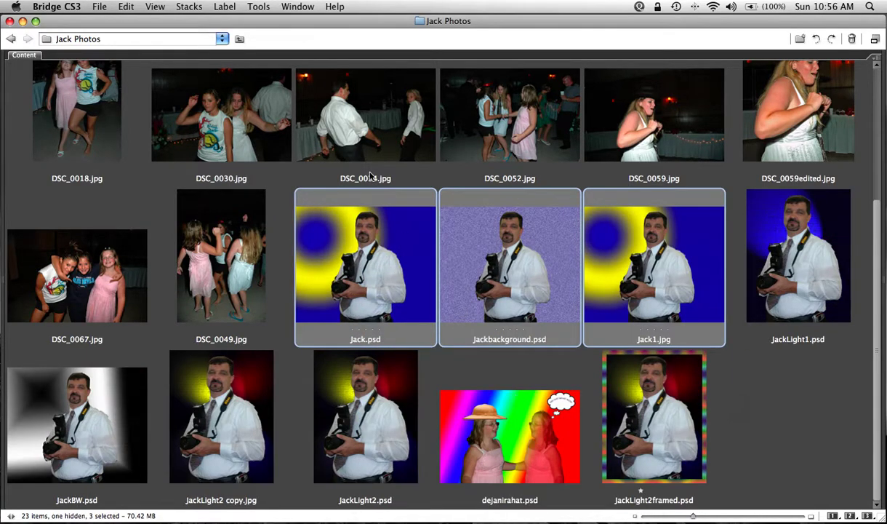
Step: Switch to the File Navigator workspace
click(304, 9)
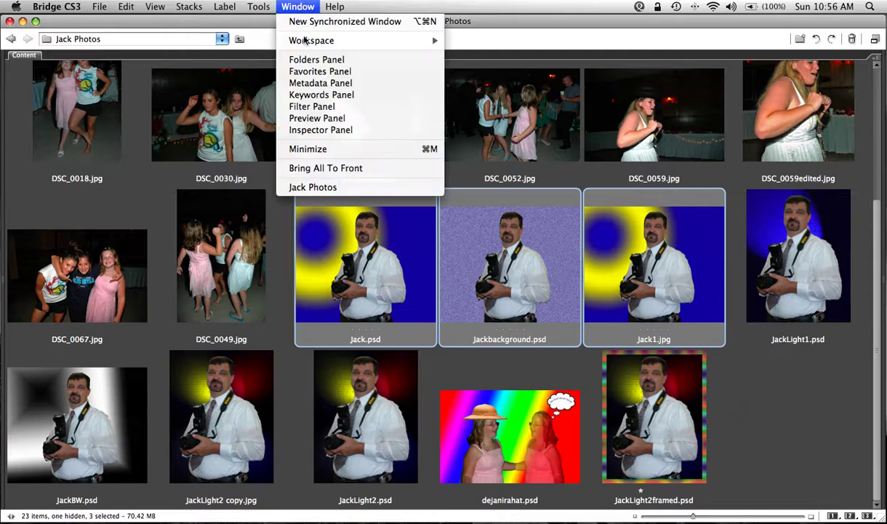
mouse_move(292, 40)
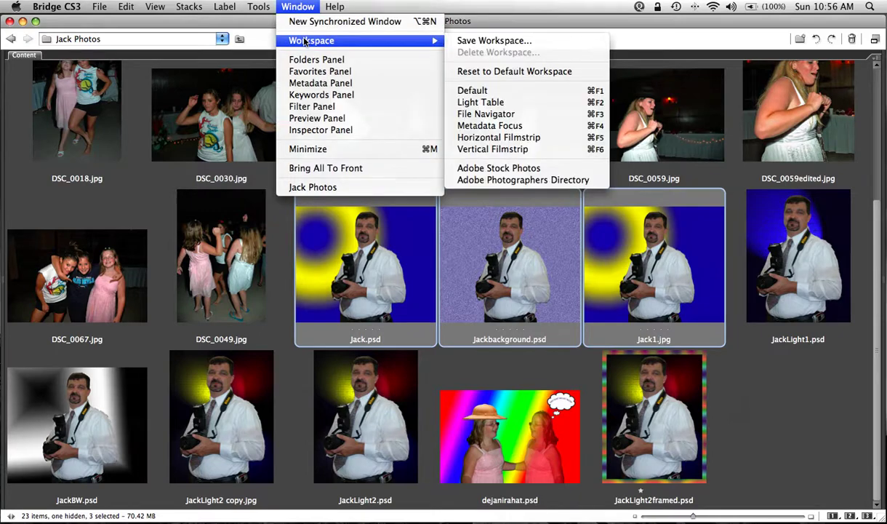
click(475, 115)
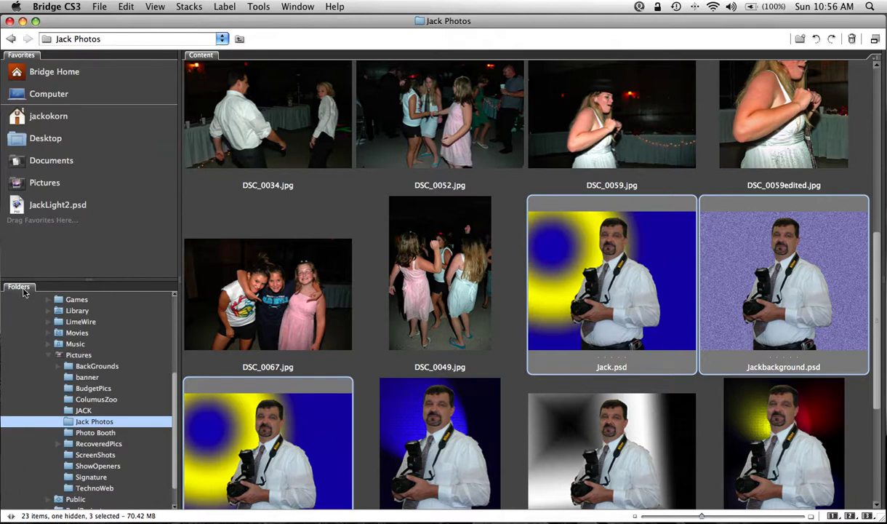
Step: Browse the ColumusZoo, Photo Booth and JACK folders, then return to Jack Photos
click(73, 399)
click(92, 432)
click(84, 410)
click(89, 422)
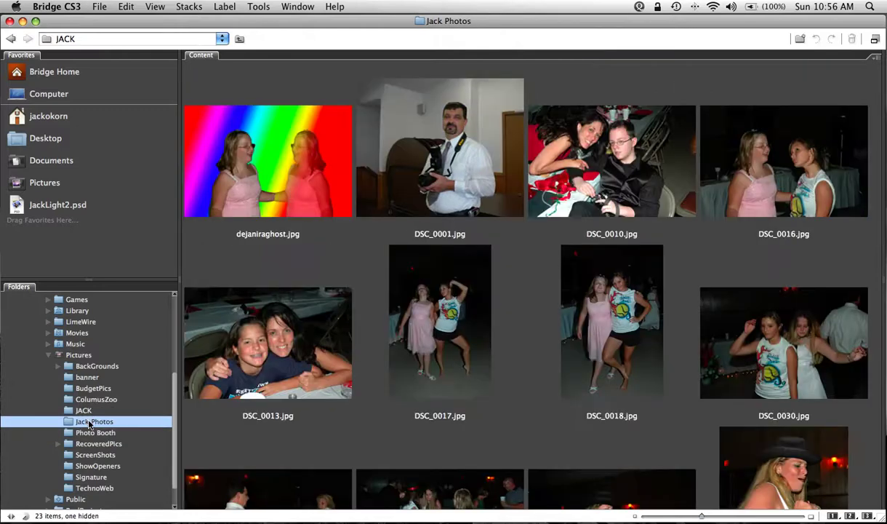
click(281, 8)
mouse_move(302, 41)
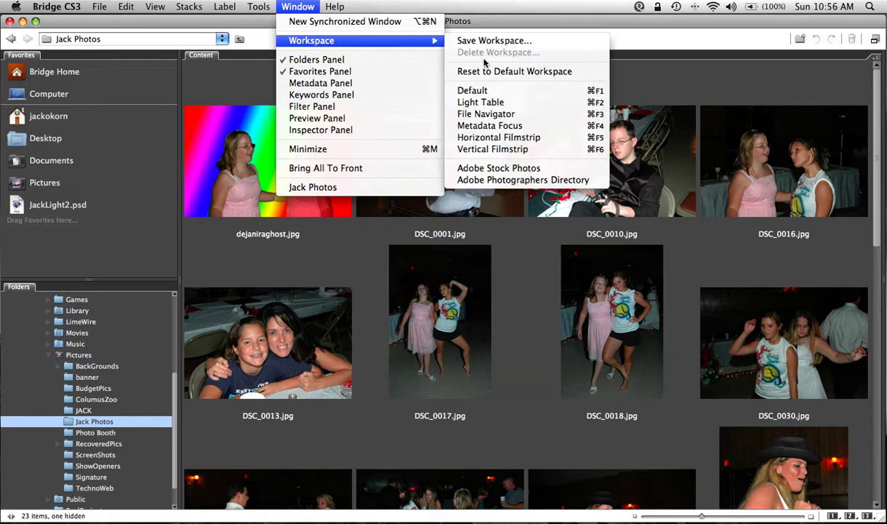
Step: Switch to Metadata Focus, listing each file's dates, size, exposure and keywords
click(483, 128)
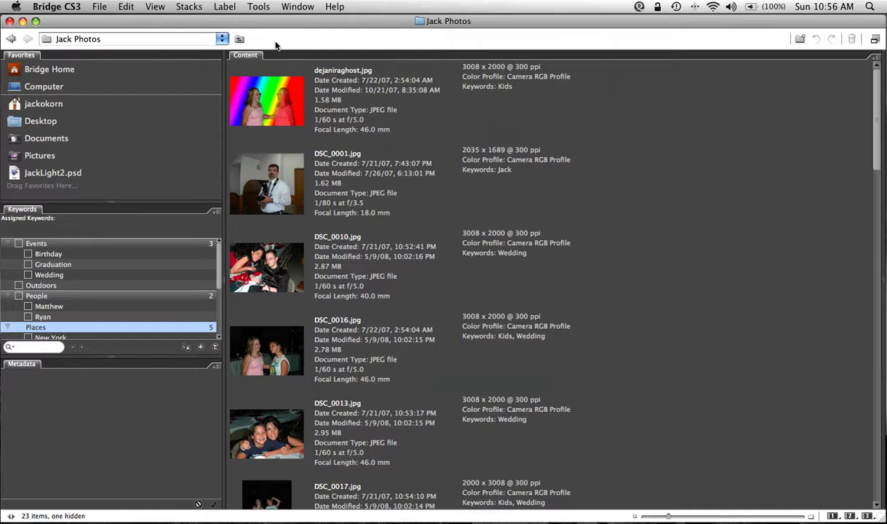
click(285, 7)
mouse_move(318, 41)
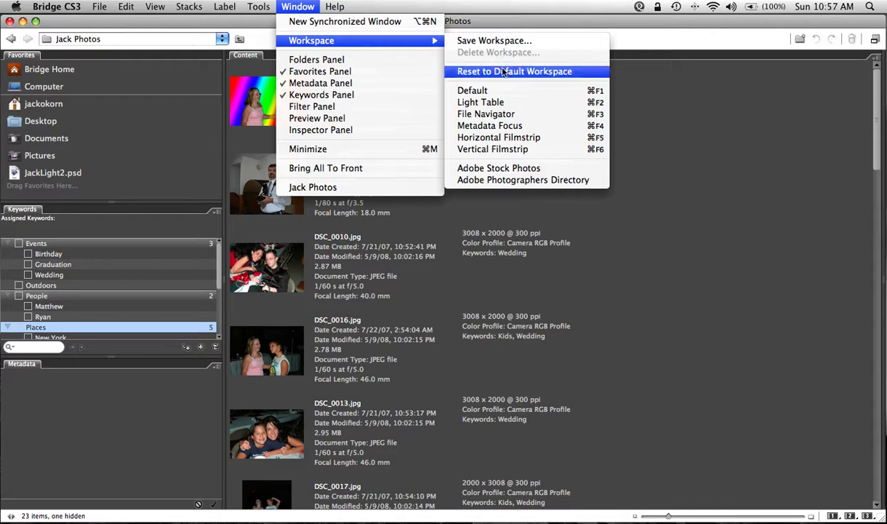
Step: Switch to Horizontal Filmstrip and preview DSC_0001, DSC_0010, DSC_0016, DSC_0013 and DSC_0017
click(485, 138)
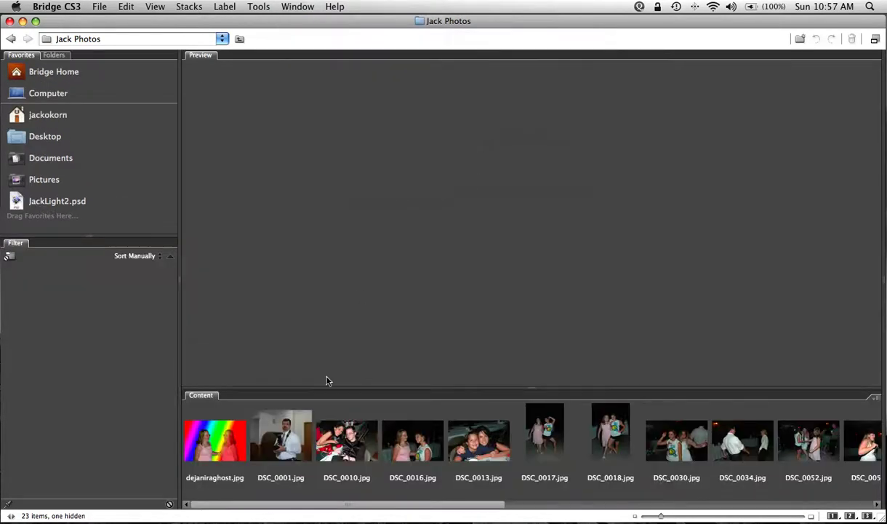
click(280, 415)
click(339, 416)
click(401, 436)
click(473, 436)
click(531, 420)
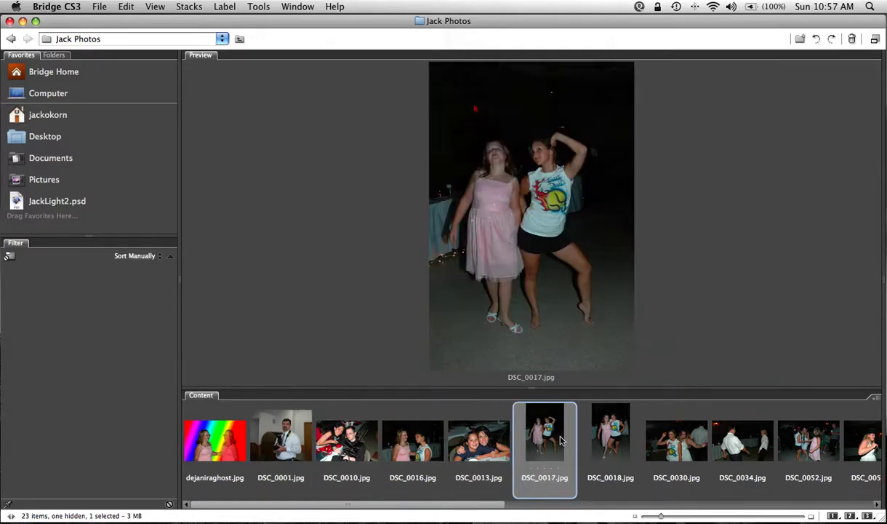
Step: Switch to Vertical Filmstrip and show DSC_0017 in the large preview
click(290, 8)
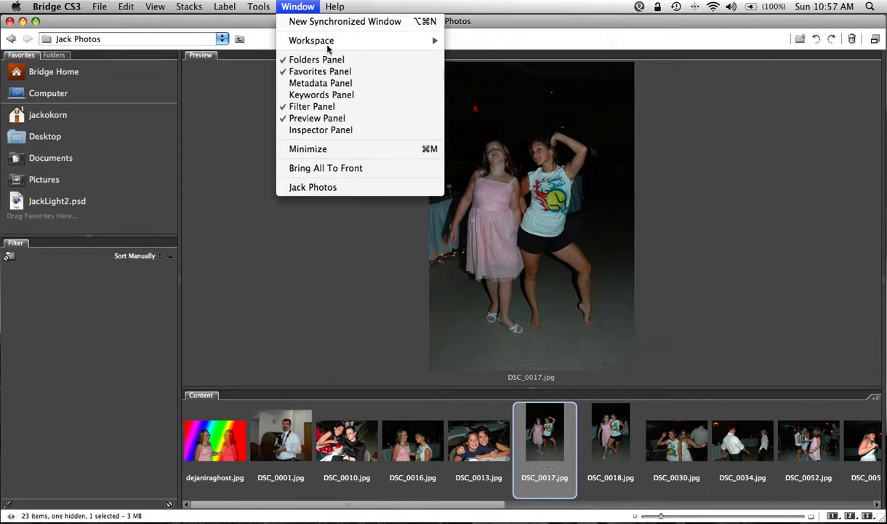
mouse_move(315, 41)
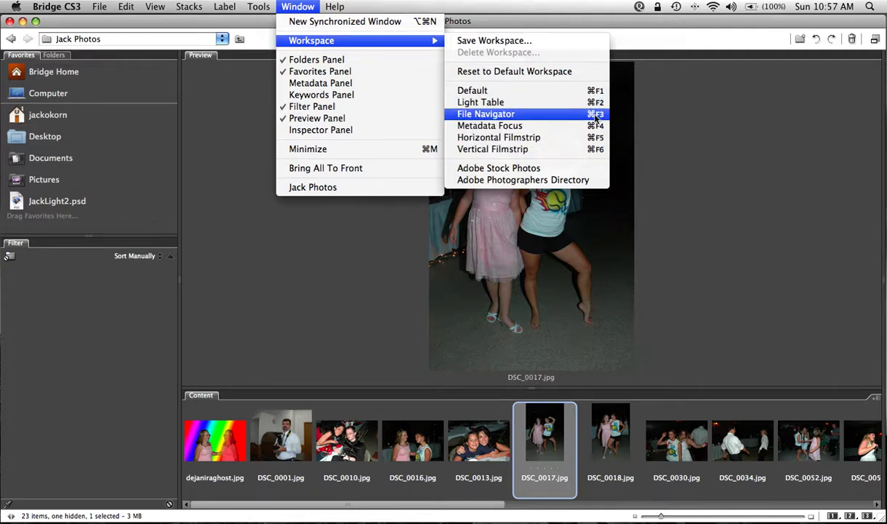
click(484, 149)
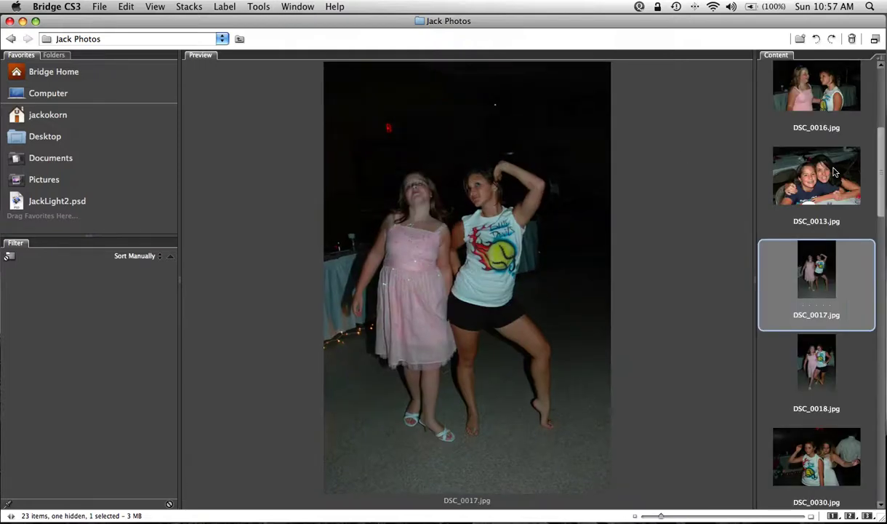
click(833, 171)
click(785, 252)
Step: Switch Bridge back to the Default workspace
click(295, 7)
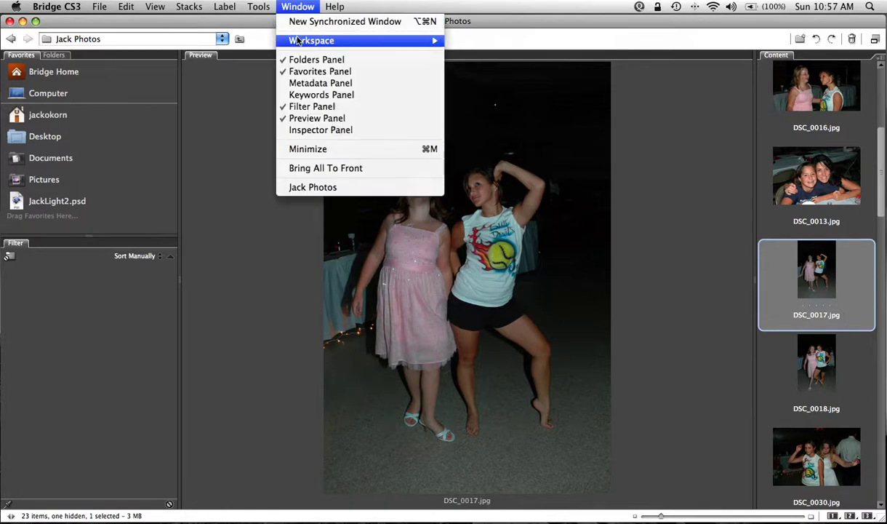
mouse_move(314, 41)
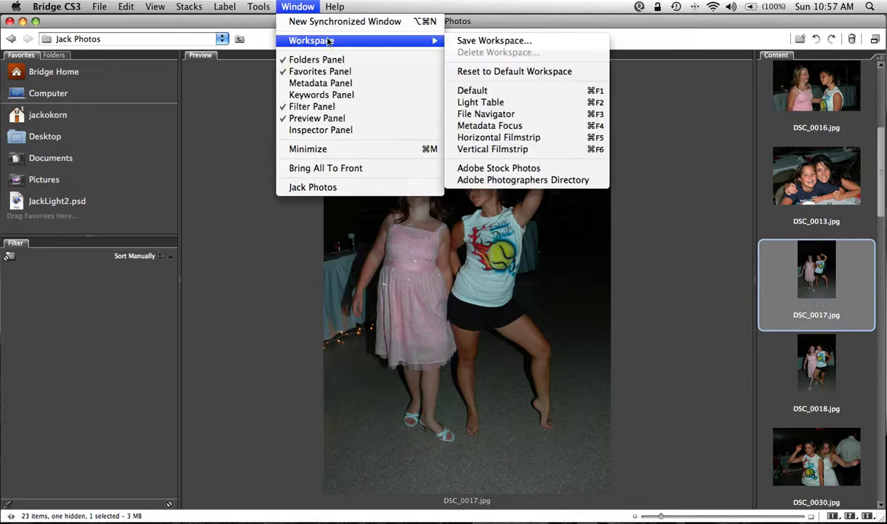
click(471, 90)
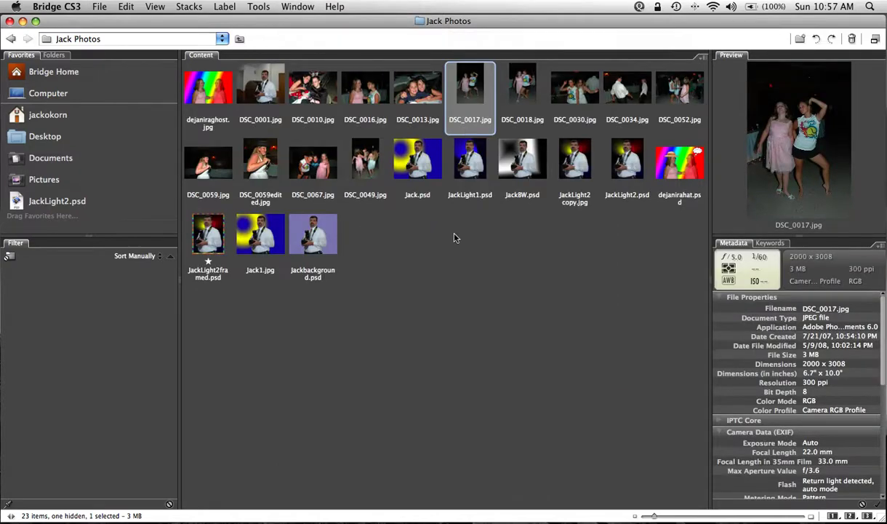
Step: Select dejaniraghost, DSC_0001 and DSC_0010 together, browse the File menu, then bring up the Label menu
click(432, 282)
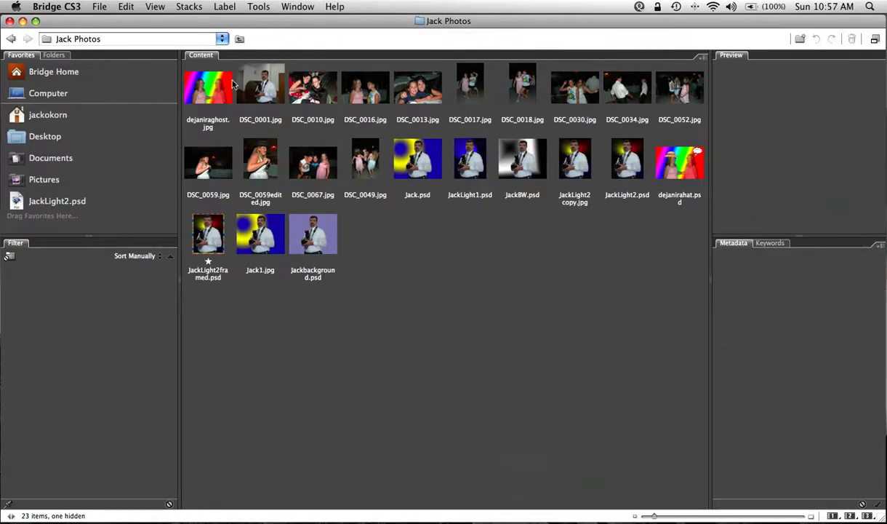
drag(325, 73, 209, 83)
click(99, 7)
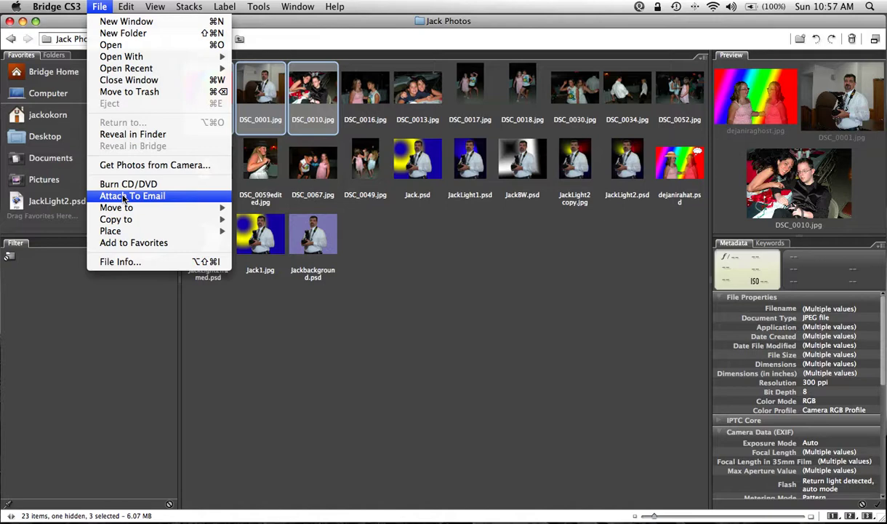
mouse_move(116, 207)
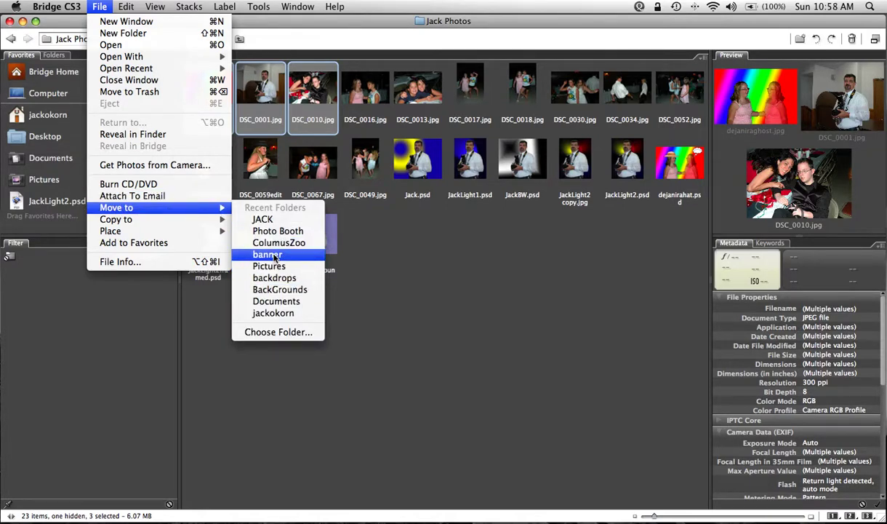
mouse_move(160, 222)
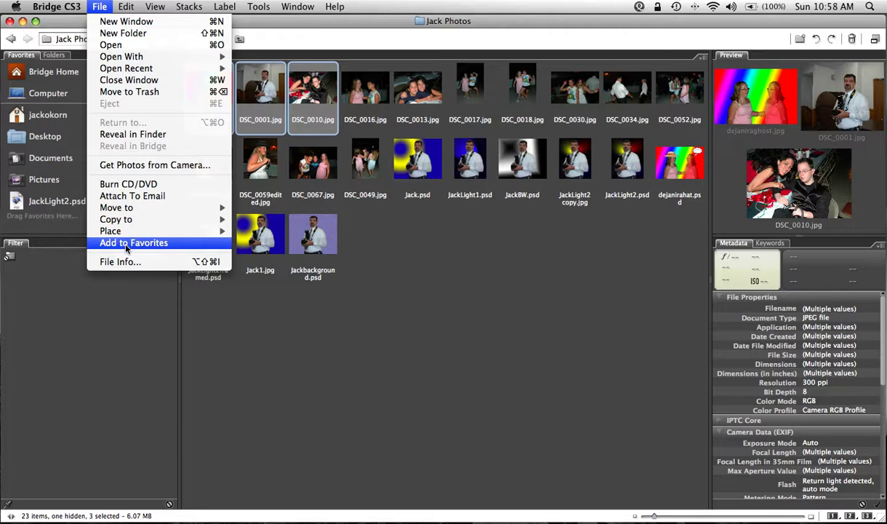
click(397, 263)
click(225, 7)
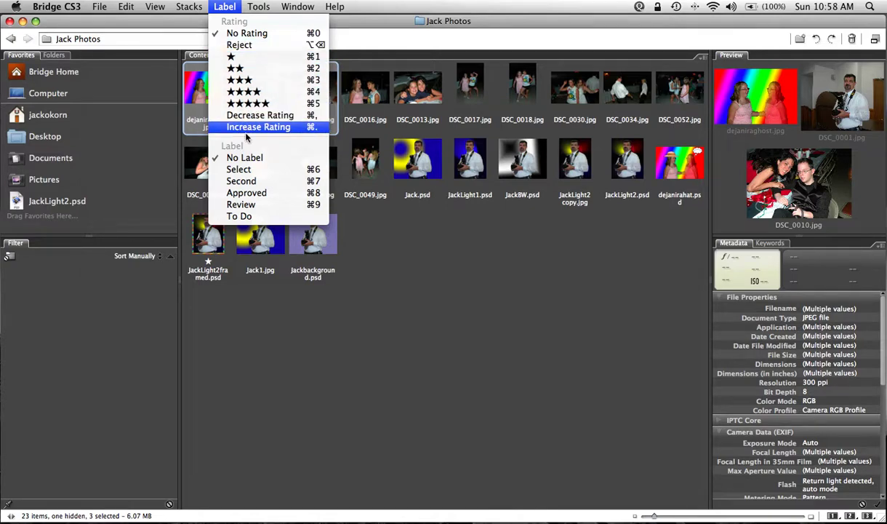
Step: Give the three photos the To Do label, deselect them, then view and dismiss DSC_0010's context menu
click(238, 217)
key(super+shift+a)
right_click(317, 99)
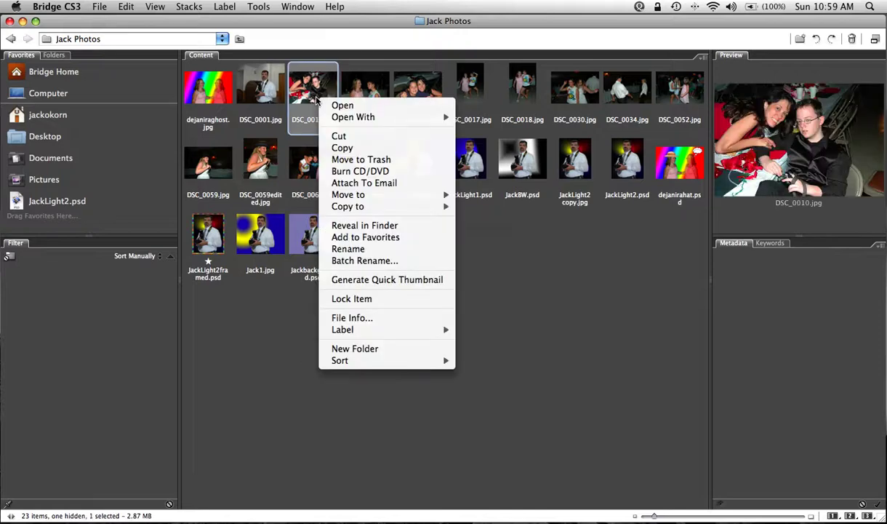
mouse_move(323, 116)
click(246, 346)
click(432, 327)
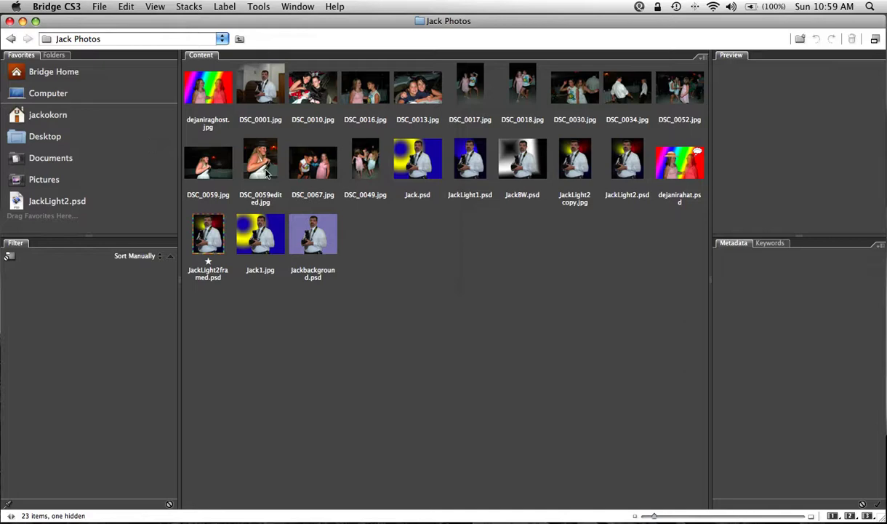
Step: Preview Jackbackground.psd and Jack1.jpg, then show JackLight2framed.psd's metadata: 1322 x 1689, 300 ppi, 11.36 MB
click(298, 232)
click(259, 236)
click(214, 245)
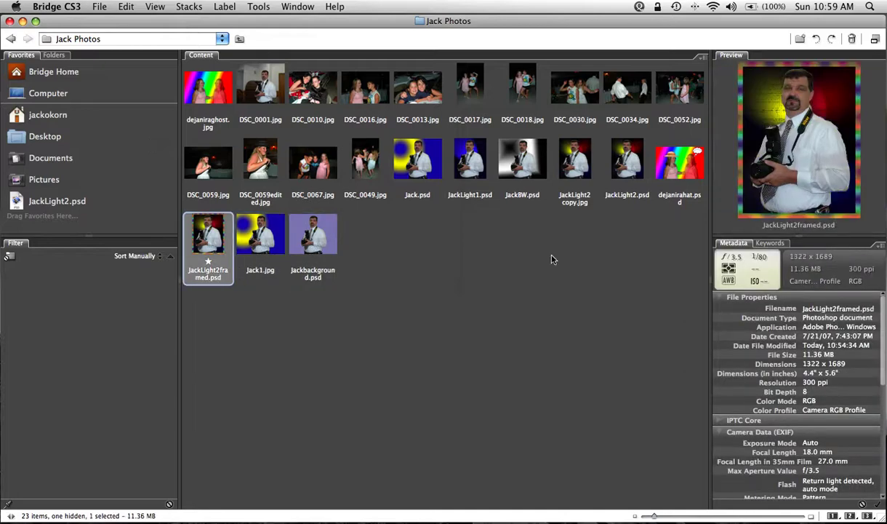